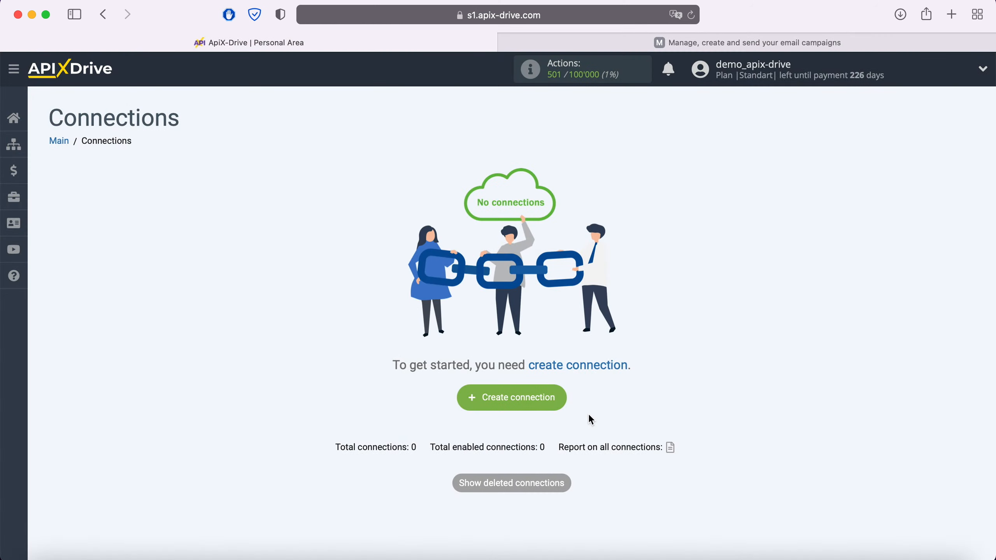
Step: Create a new connection and choose Facebook as the data source system
click(560, 395)
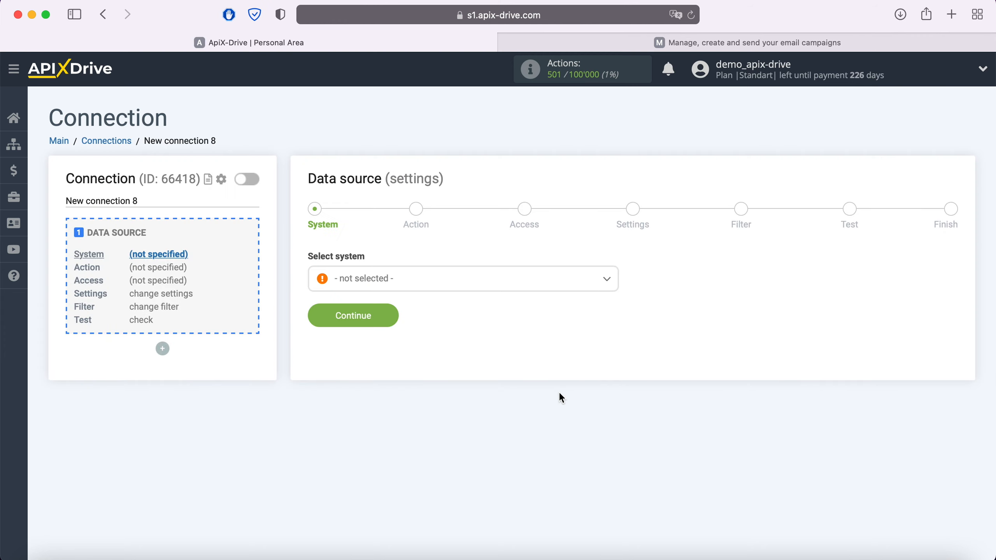
click(436, 283)
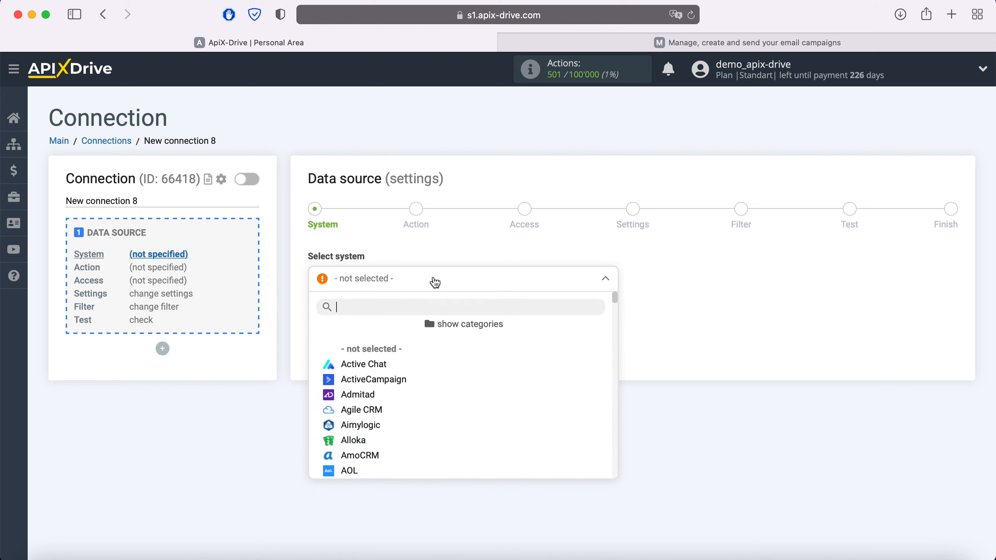
scroll(456, 374, down, 5)
scroll(456, 373, down, 10)
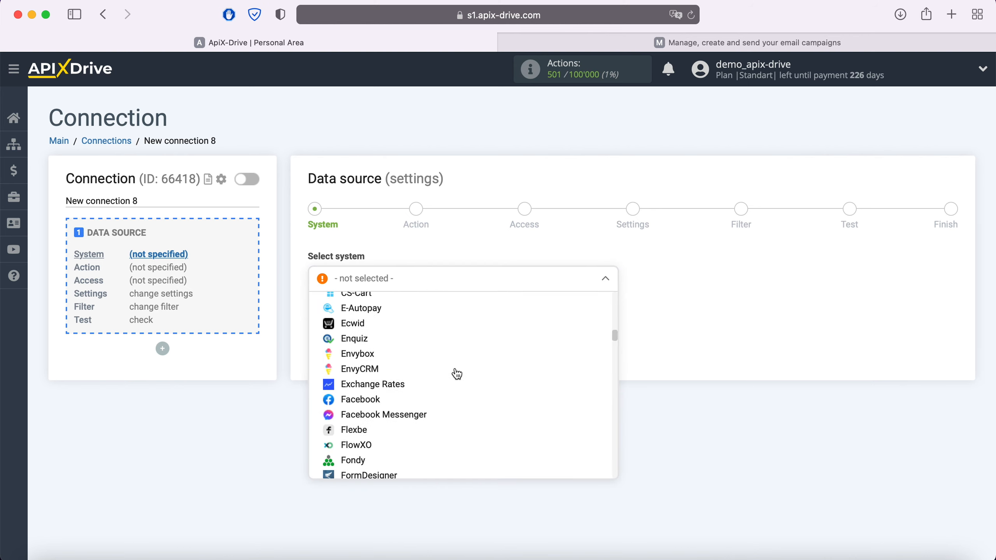
click(456, 370)
click(386, 314)
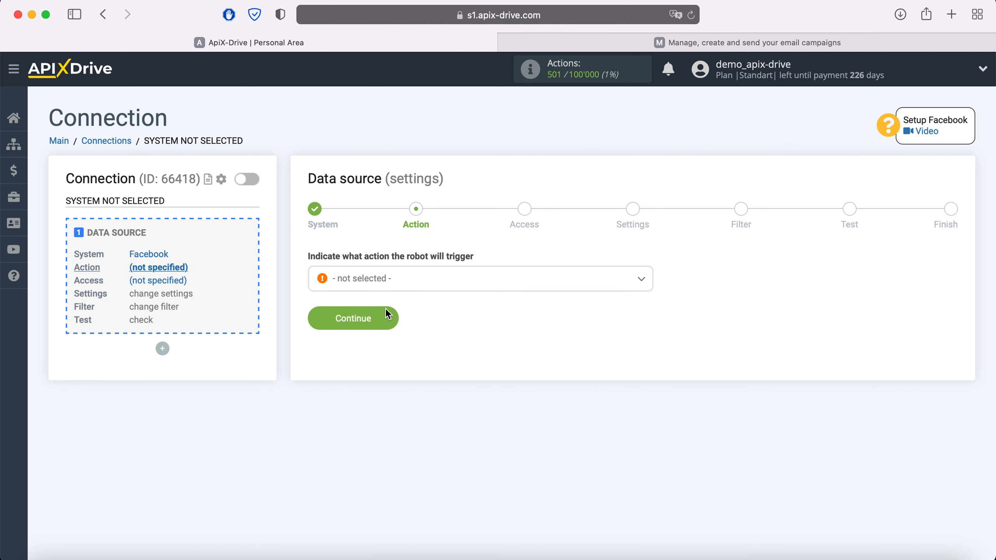
Step: Set the Facebook source action to Get Leads (new) and proceed to account access
click(402, 286)
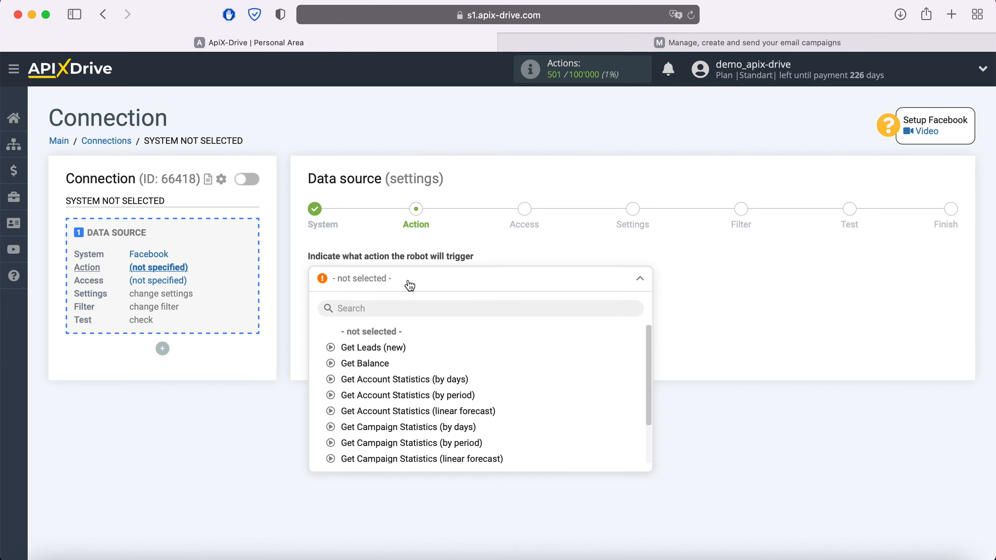
click(397, 347)
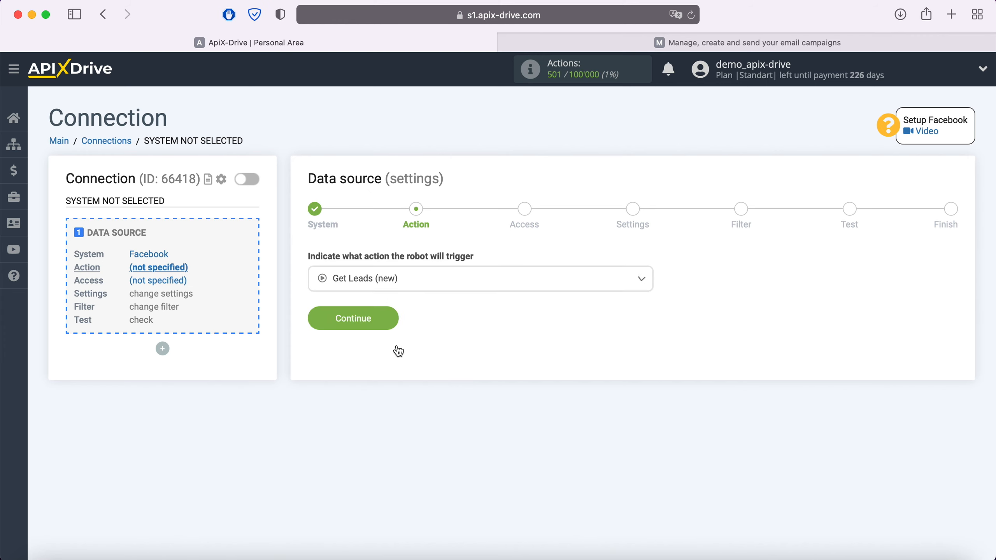
click(391, 320)
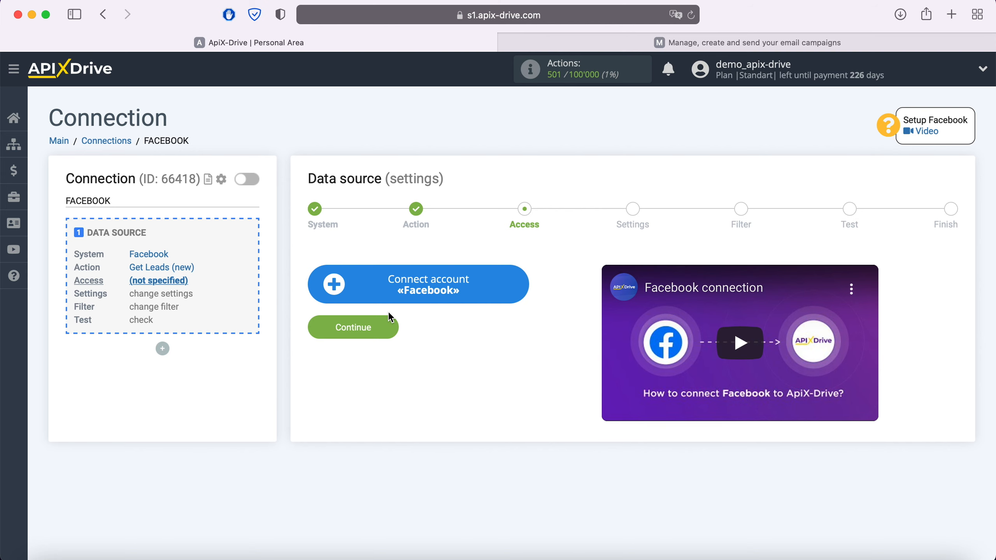
Step: Start connecting a Facebook account and log in with the saved account e-mail and password
click(517, 282)
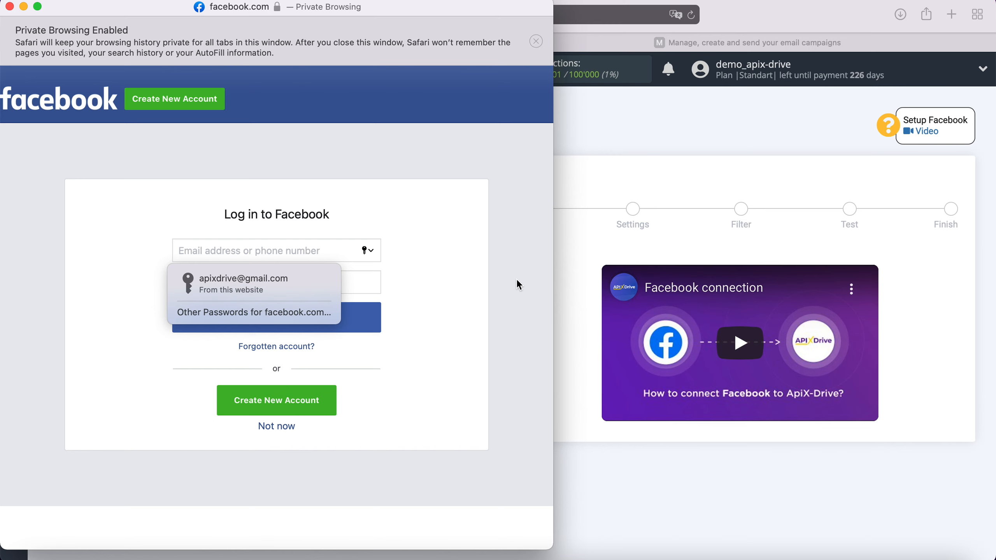
click(291, 278)
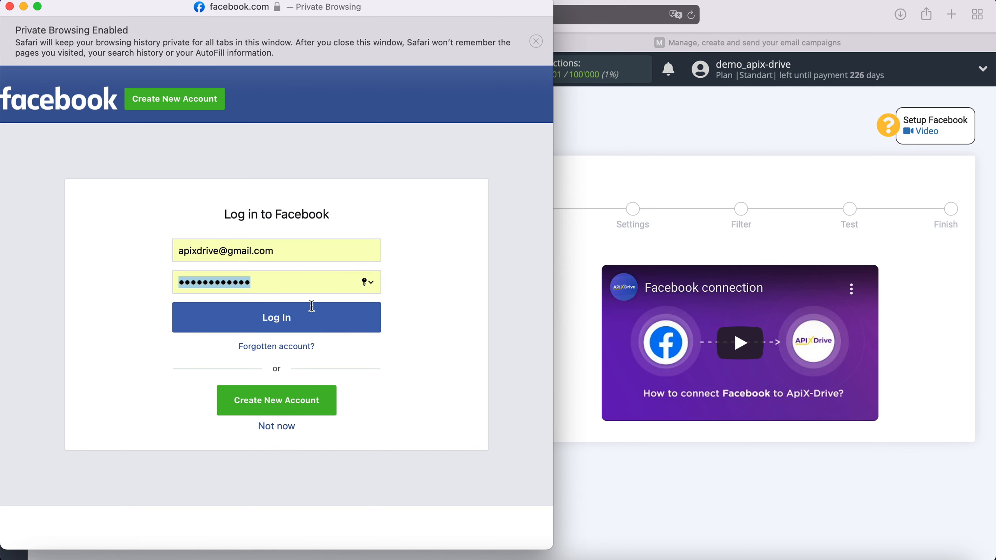
click(316, 318)
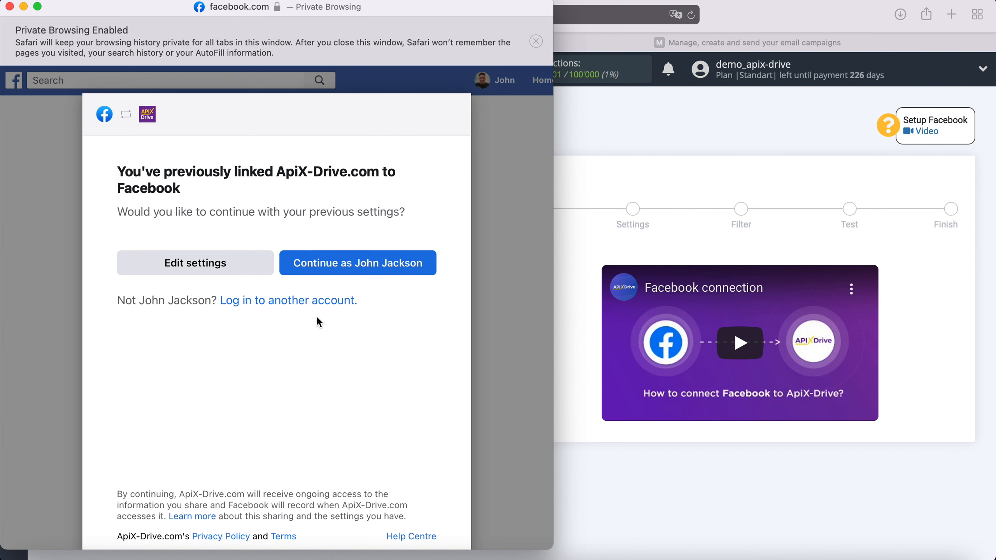
Step: Edit the previous Facebook link settings, granting ApiX-Drive access to all three Pages with every permission enabled
click(263, 267)
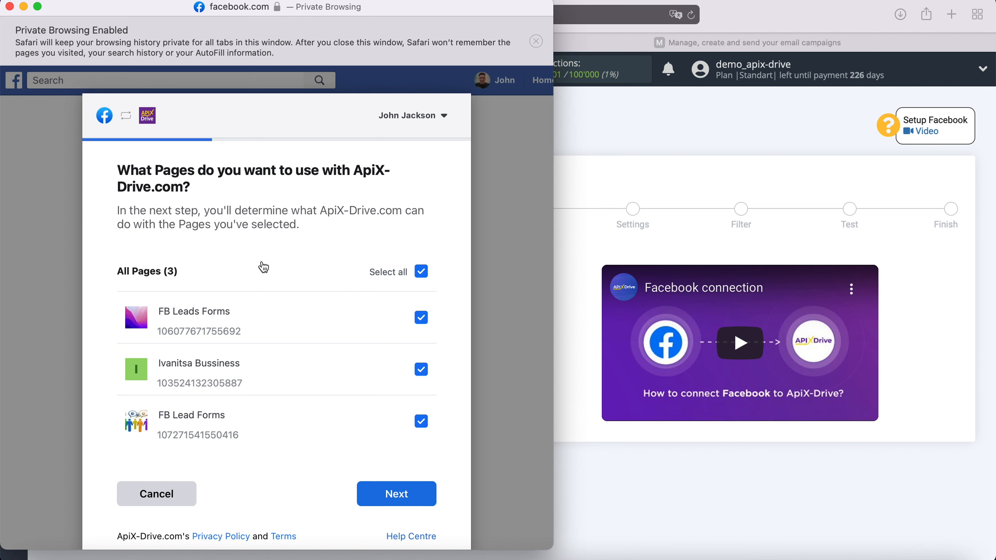
click(430, 503)
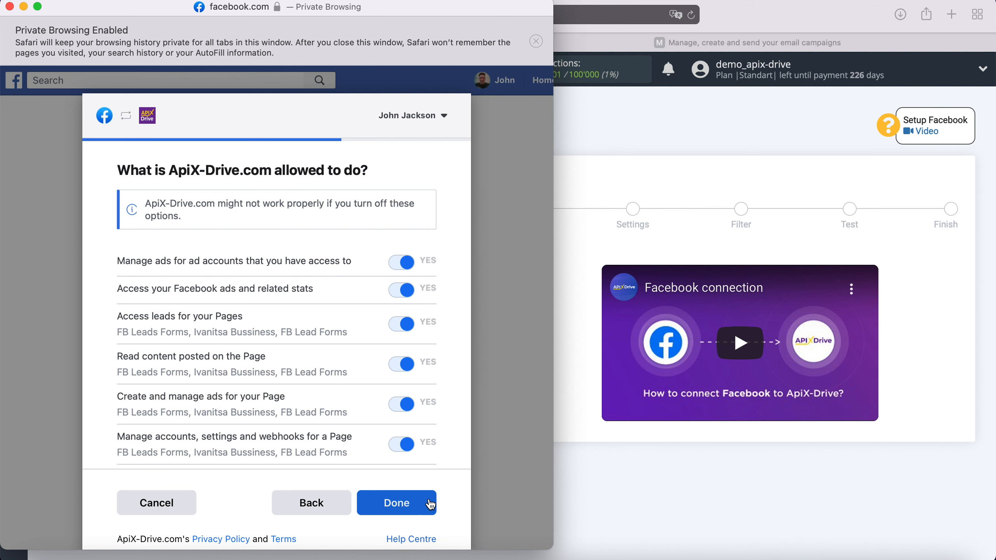
click(430, 504)
click(279, 289)
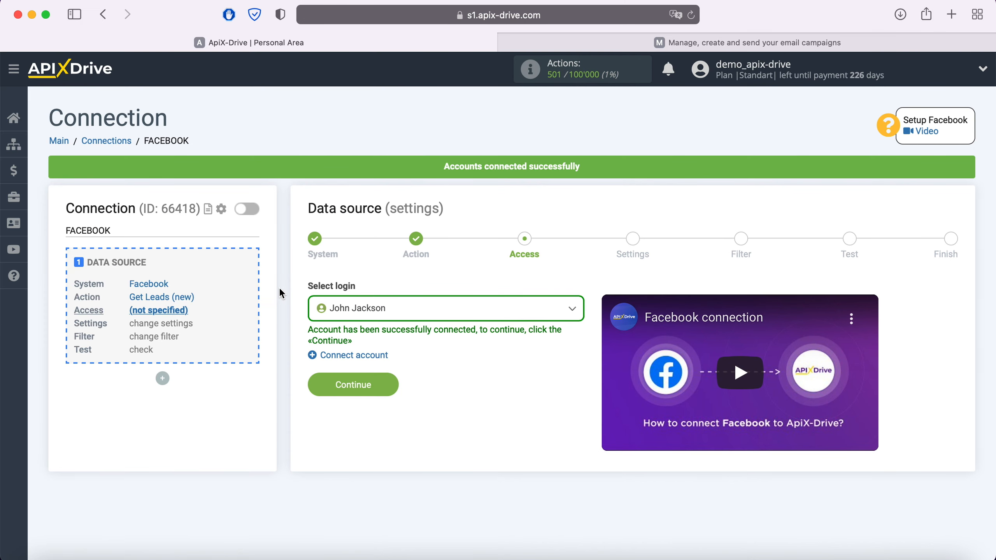
Step: Select the connected Facebook login for the data source and proceed to its settings
click(483, 312)
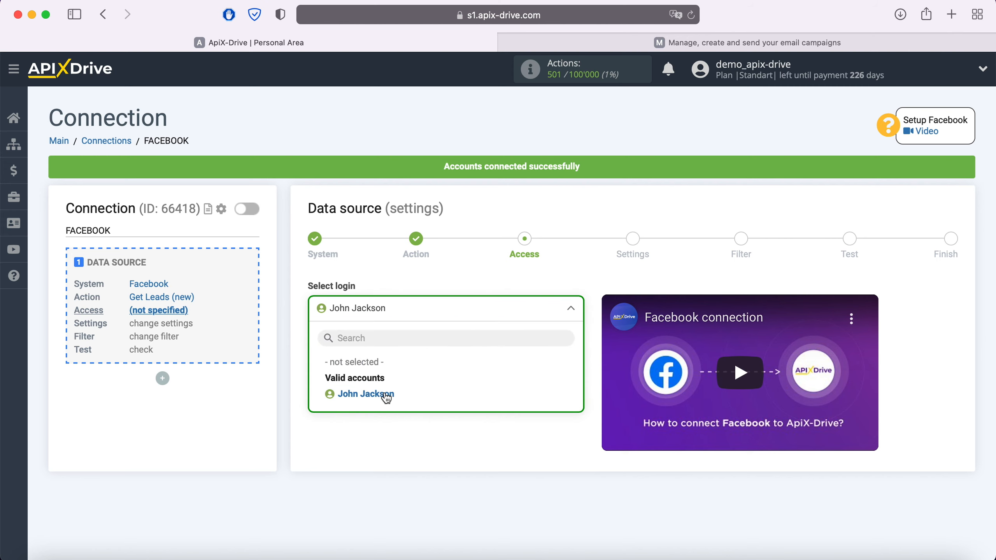
click(367, 394)
click(387, 380)
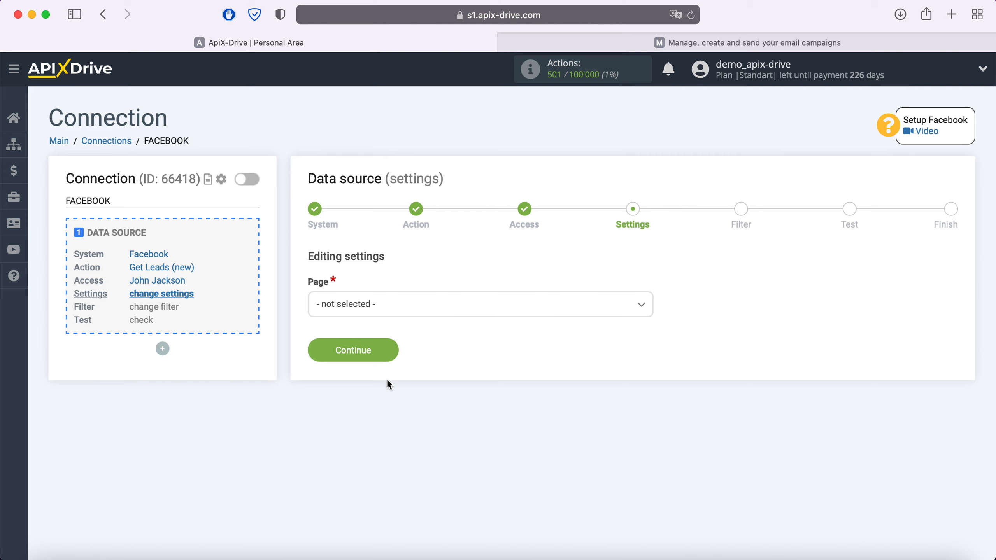
Step: Set the source page to FB Leads Forms, choose individual form selection, and use only FB Lead Form 20.05.2021
click(402, 301)
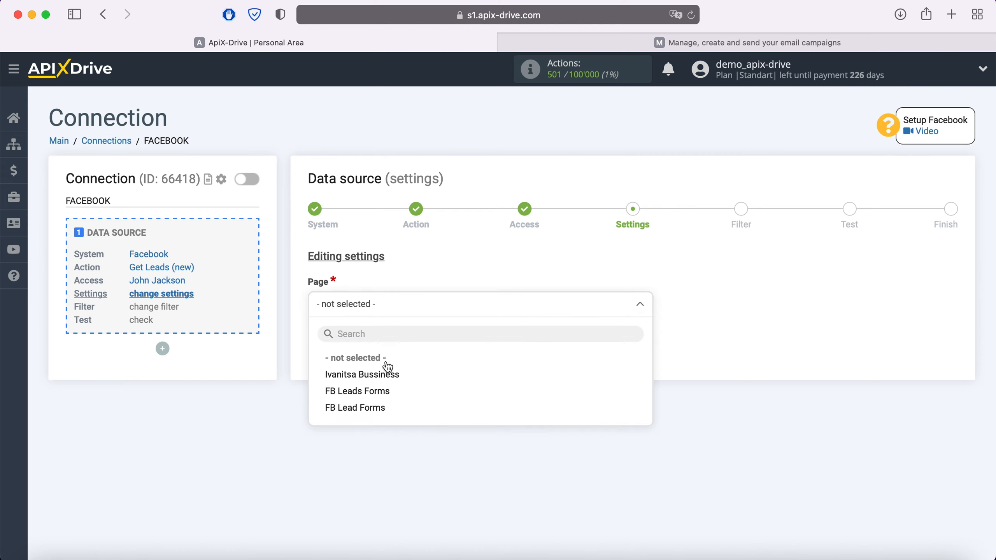
click(381, 393)
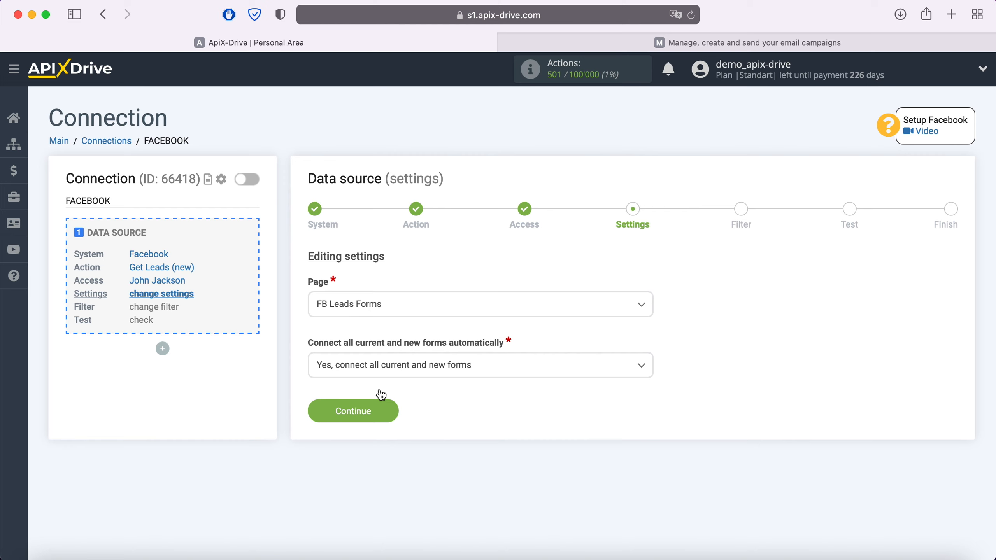
click(490, 373)
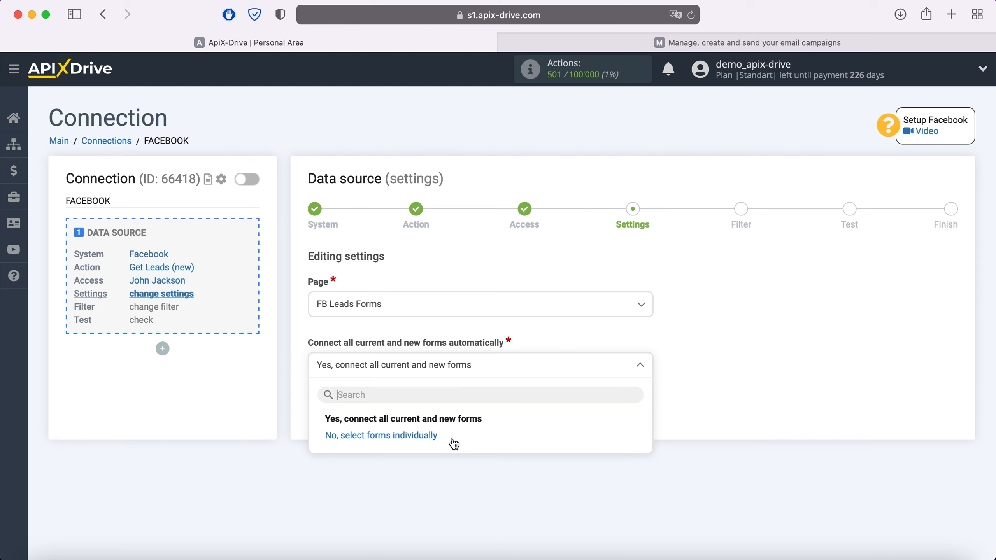
click(434, 437)
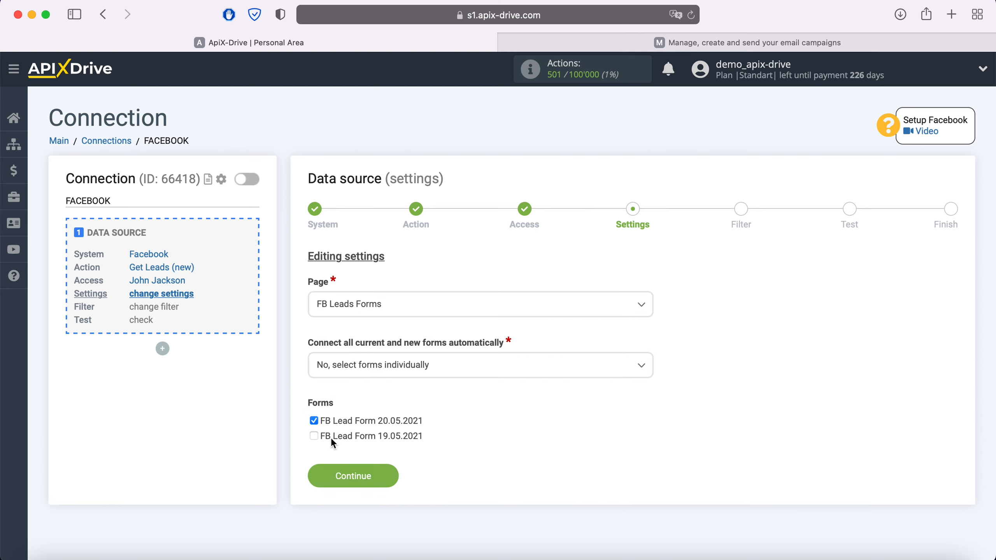
click(390, 475)
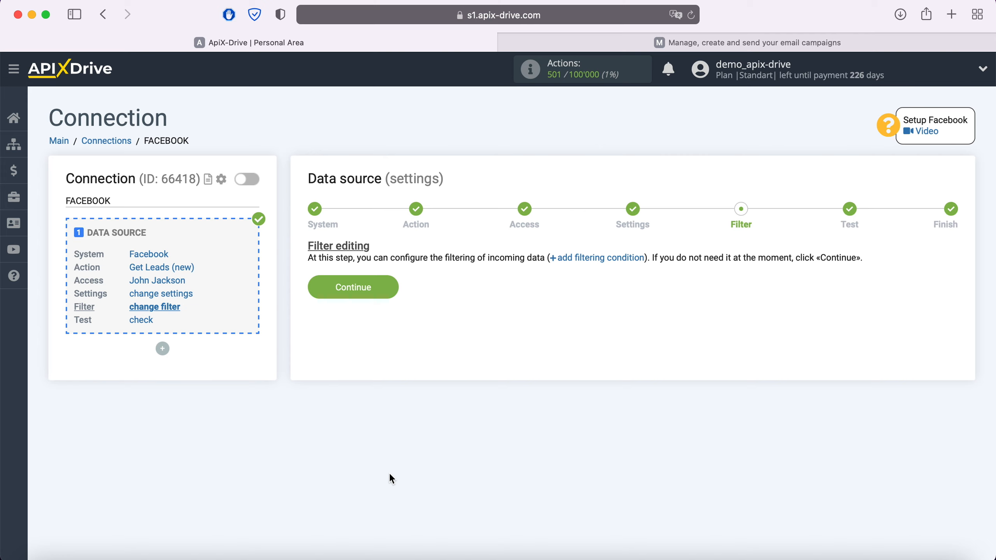
Step: Skip the filter conditions, review the Facebook test lead data, and complete the data source setup
click(388, 294)
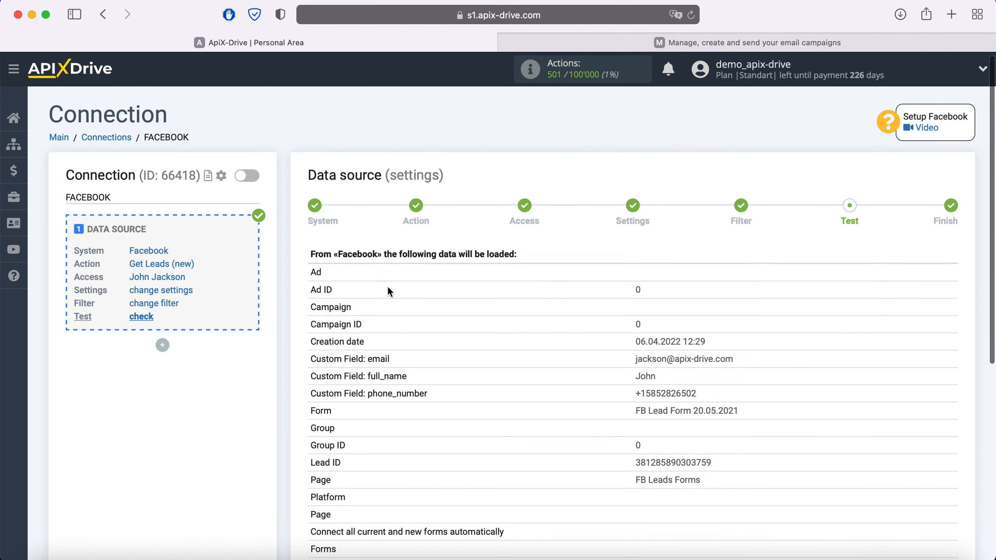
scroll(389, 291, down, 3)
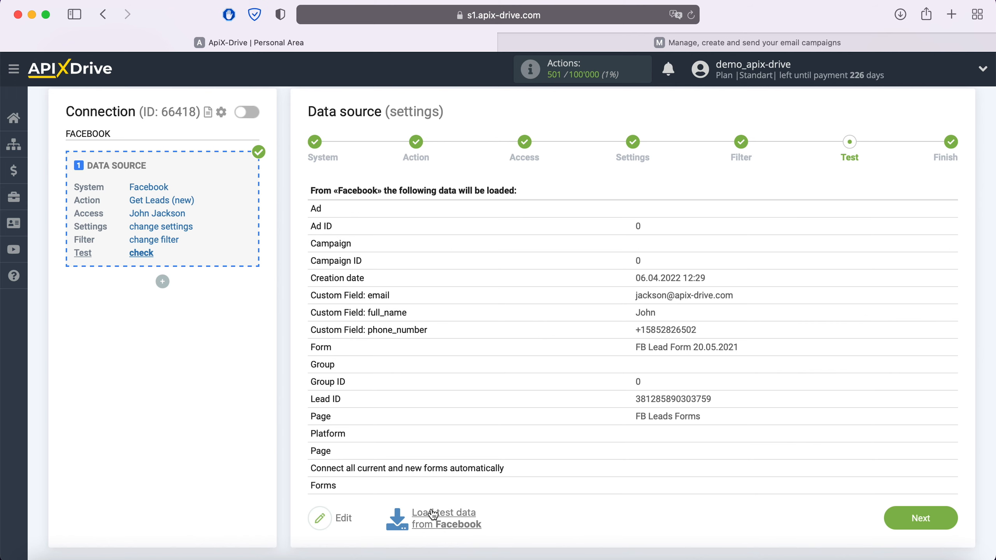
click(941, 517)
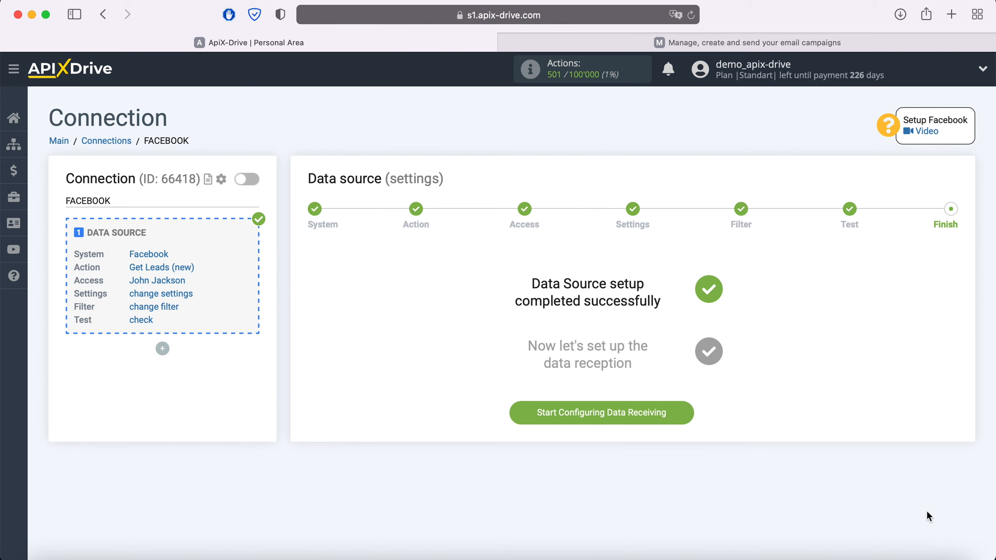
Step: Start configuring data receiving and choose Moosend as the data destination system
click(688, 415)
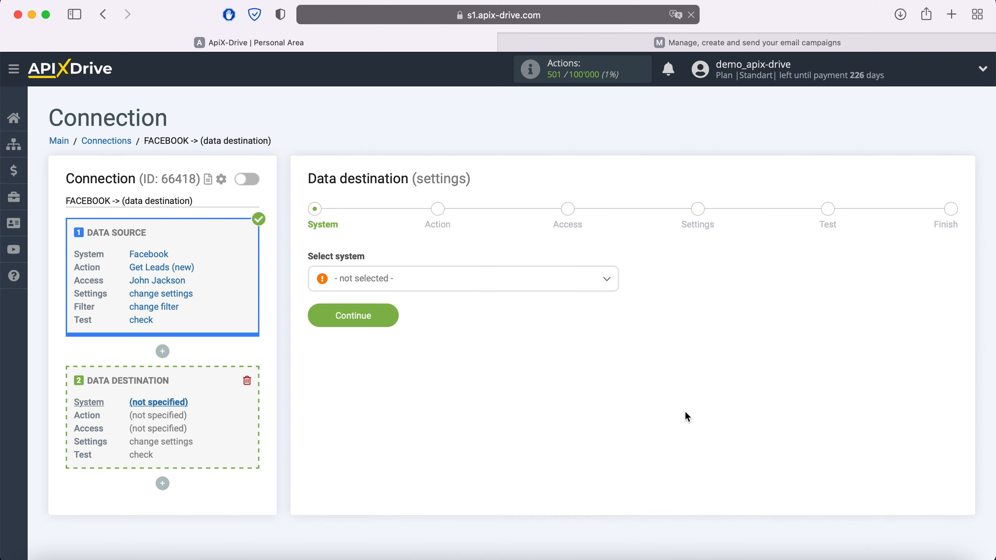
click(466, 280)
scroll(476, 388, down, 10)
scroll(479, 389, down, 20)
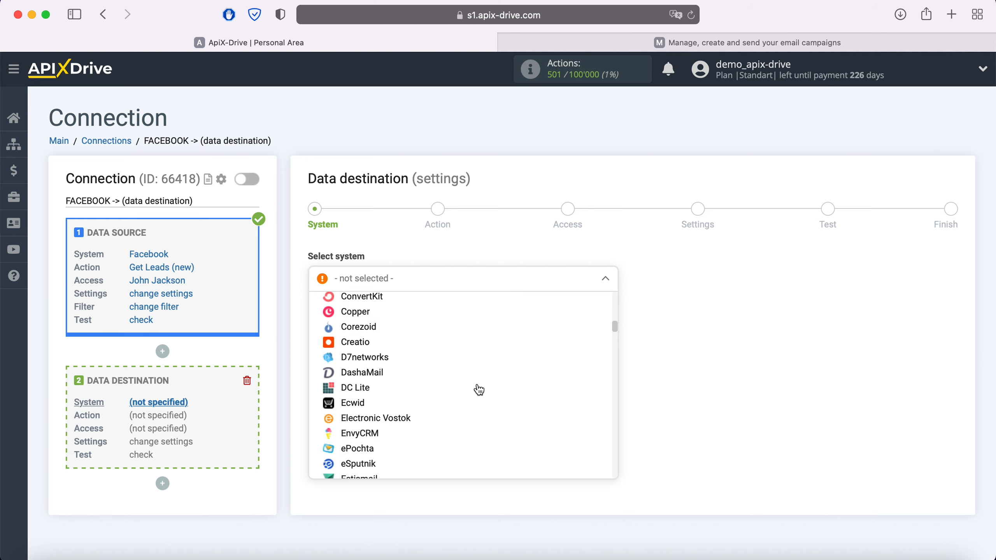
scroll(479, 390, down, 20)
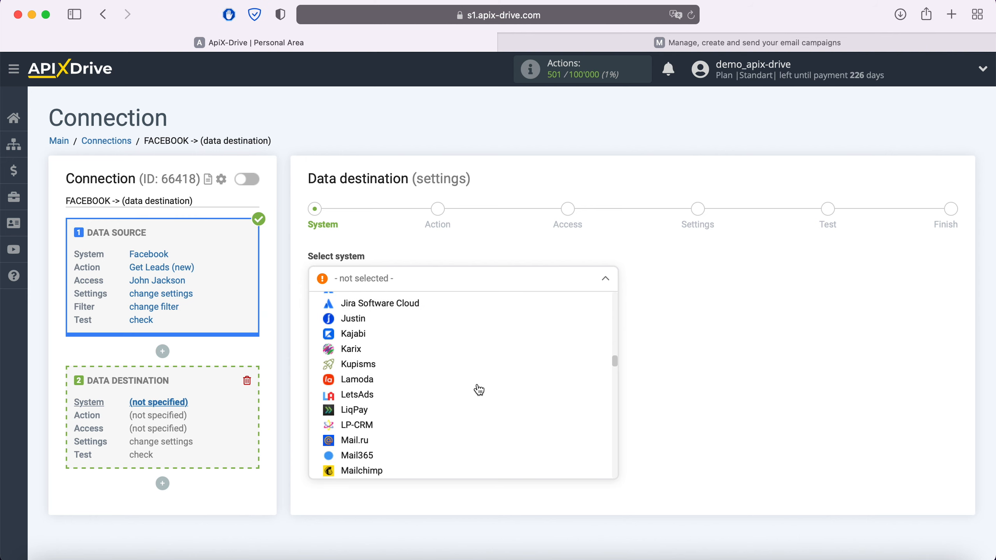
scroll(479, 389, down, 8)
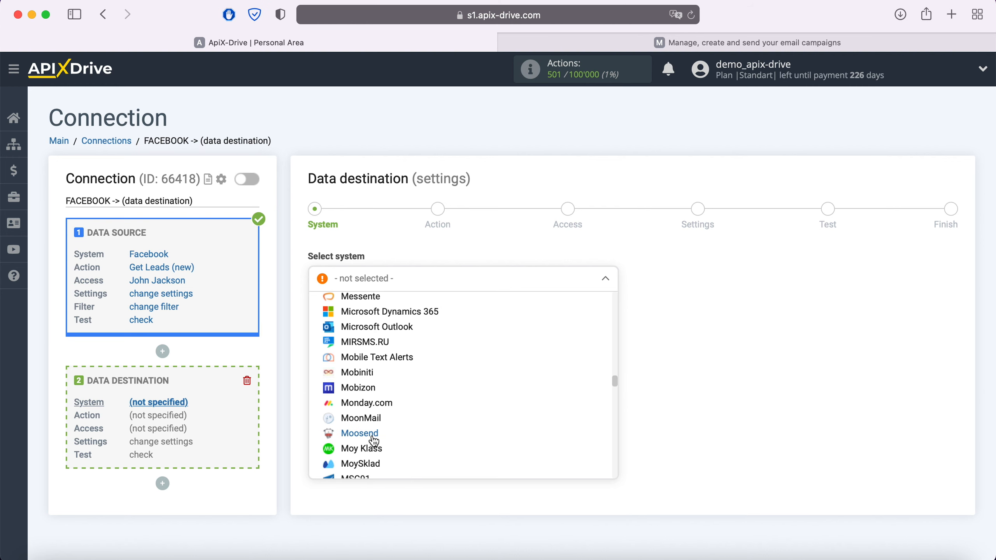
click(369, 434)
click(390, 316)
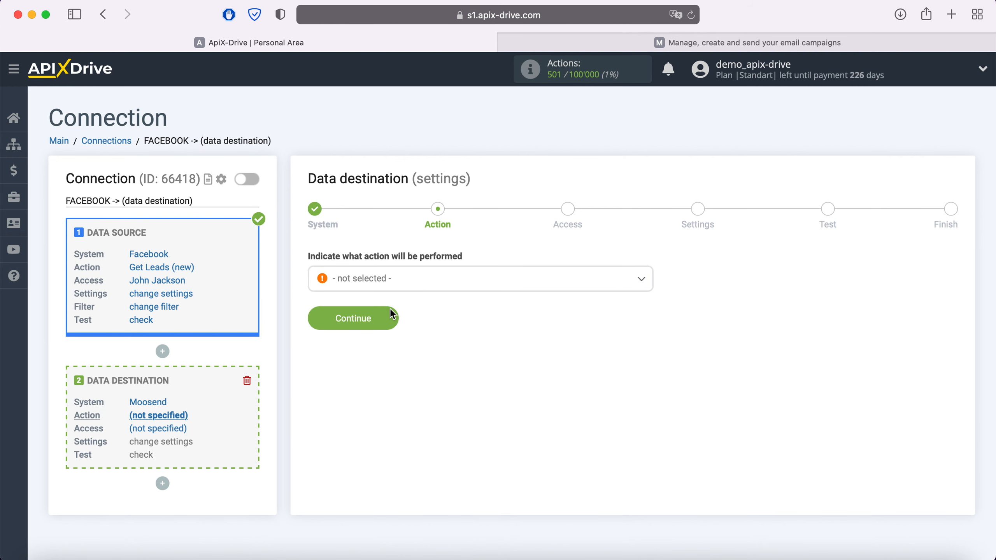
Step: Set the Moosend destination action to Add / Update Contact and proceed to account access
click(403, 288)
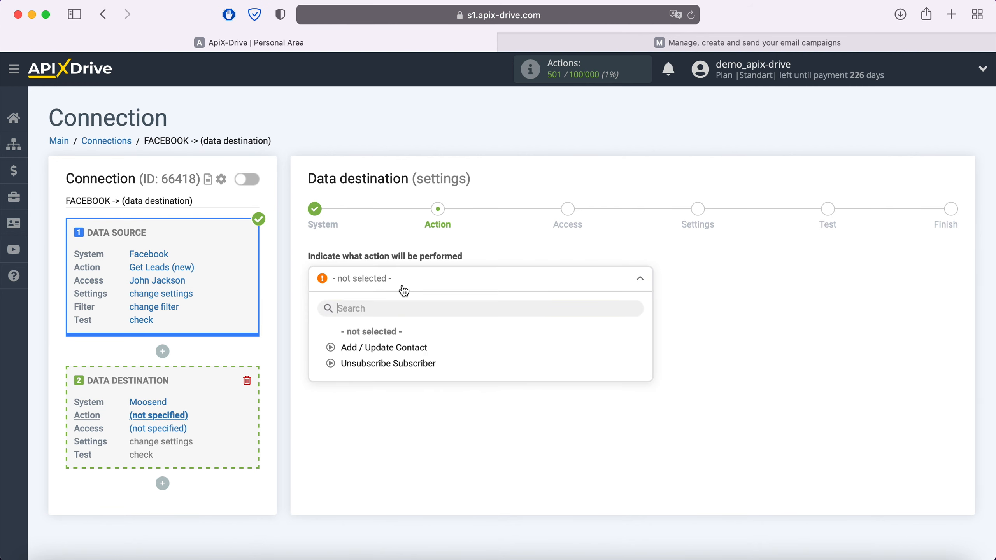
click(402, 349)
click(390, 322)
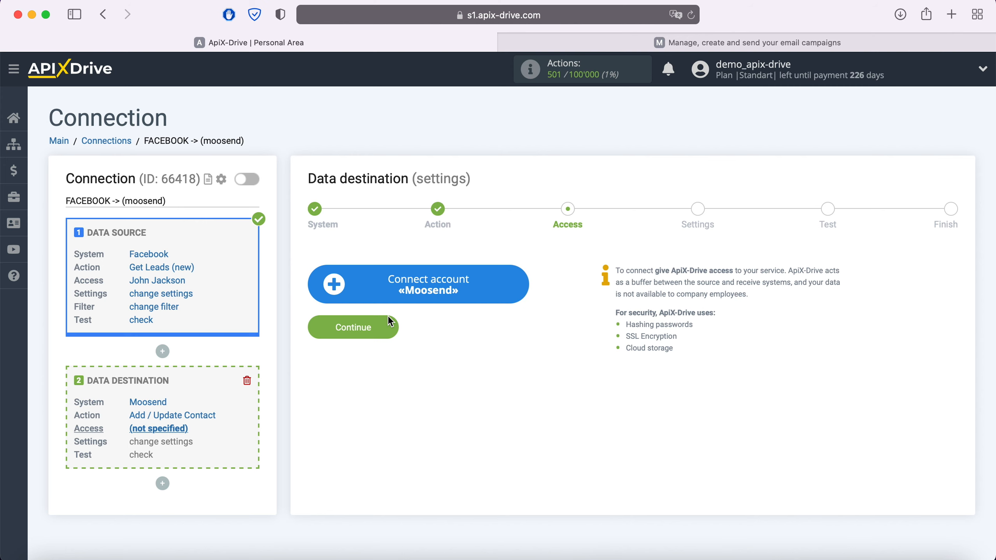
Step: Start connecting a Moosend account, then switch to Moosend and open the API key page in its account settings
click(525, 285)
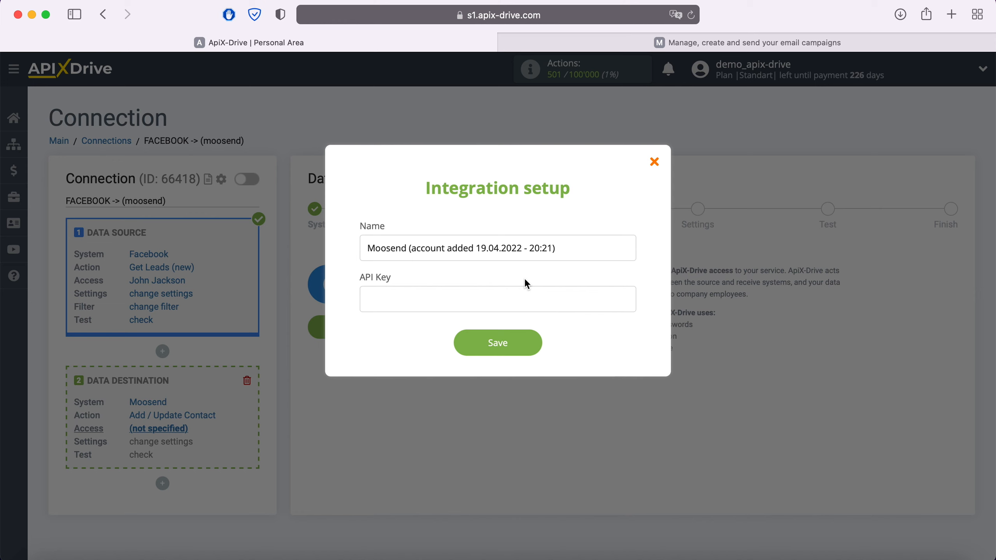
click(662, 47)
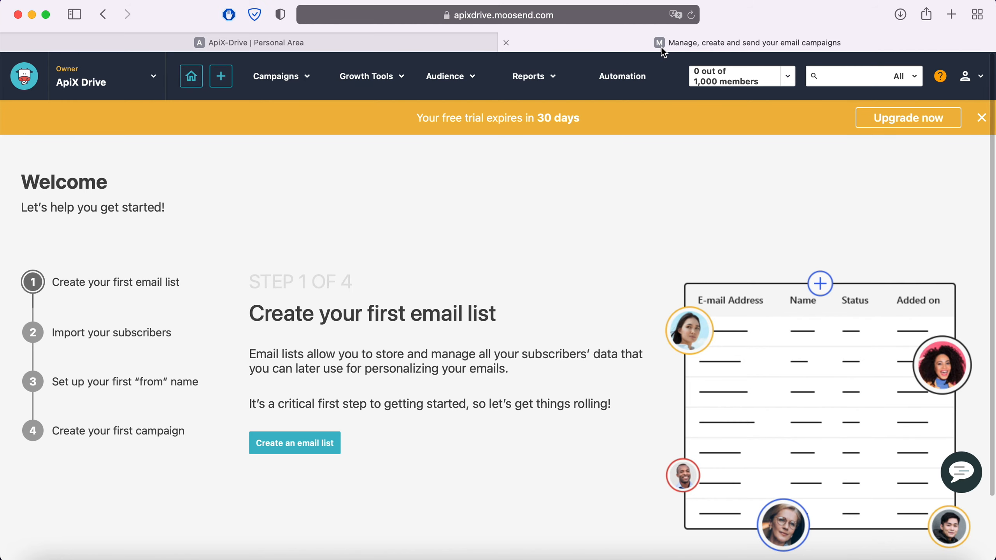
click(970, 76)
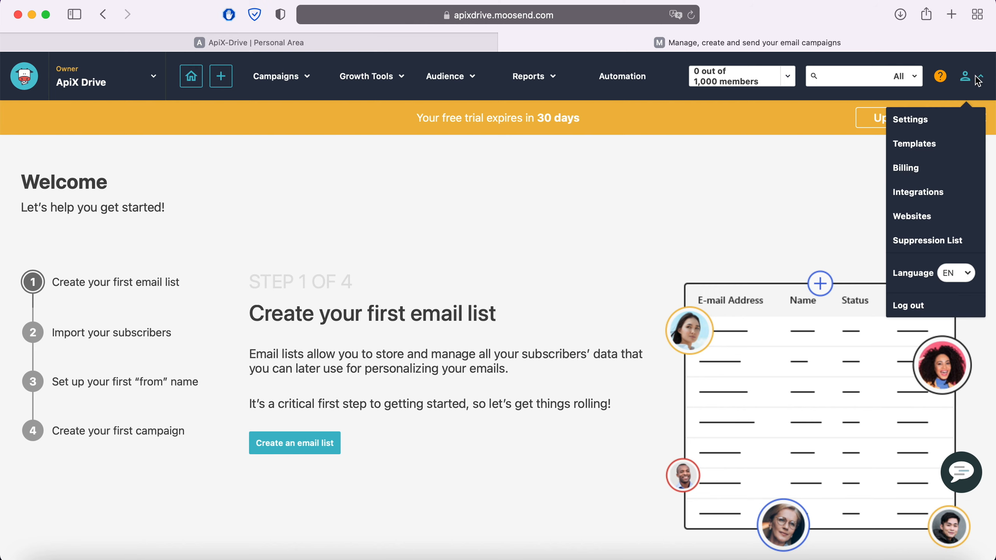
click(920, 128)
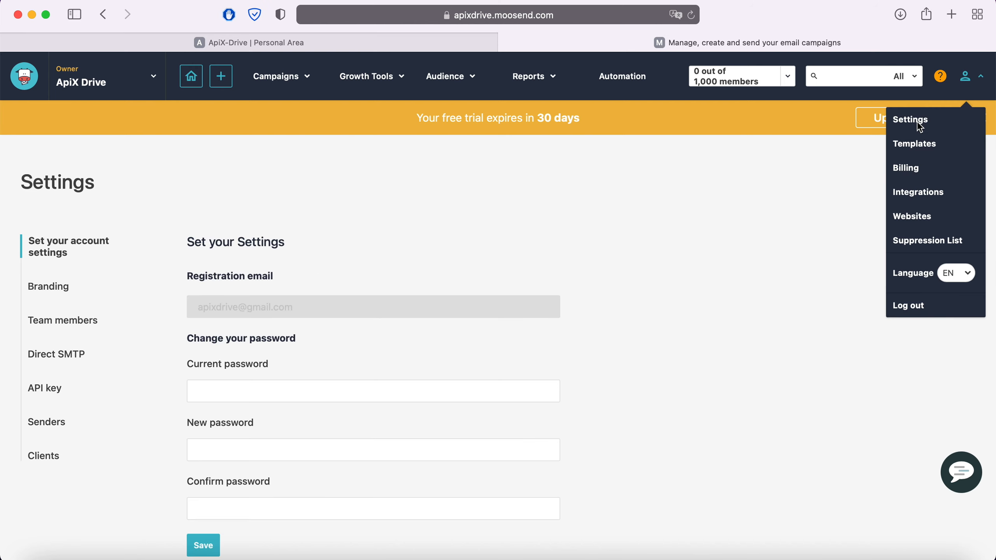
click(51, 391)
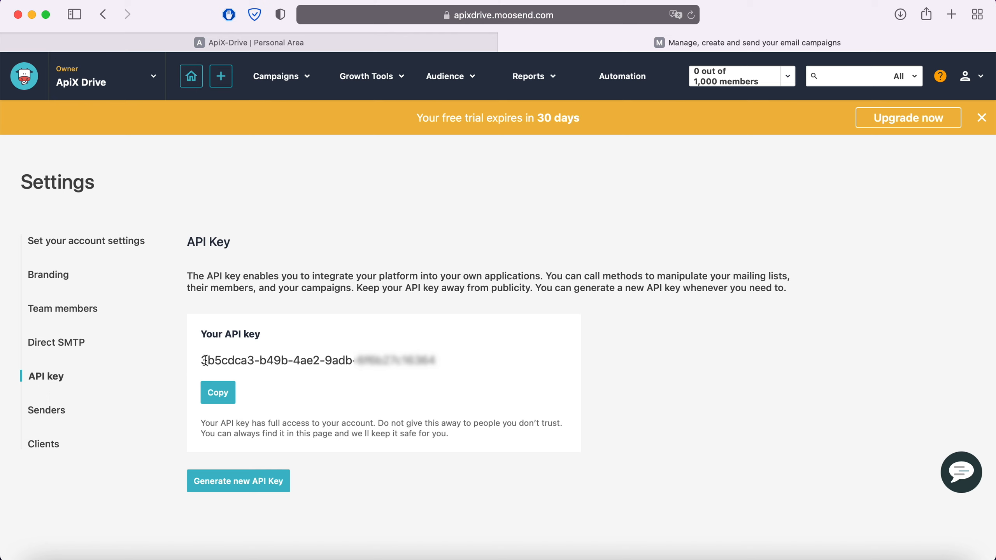
Step: Copy the Moosend API key, switch back to ApiX-Drive, and paste it into the integration setup's API Key field and save the account
drag(202, 360, 435, 359)
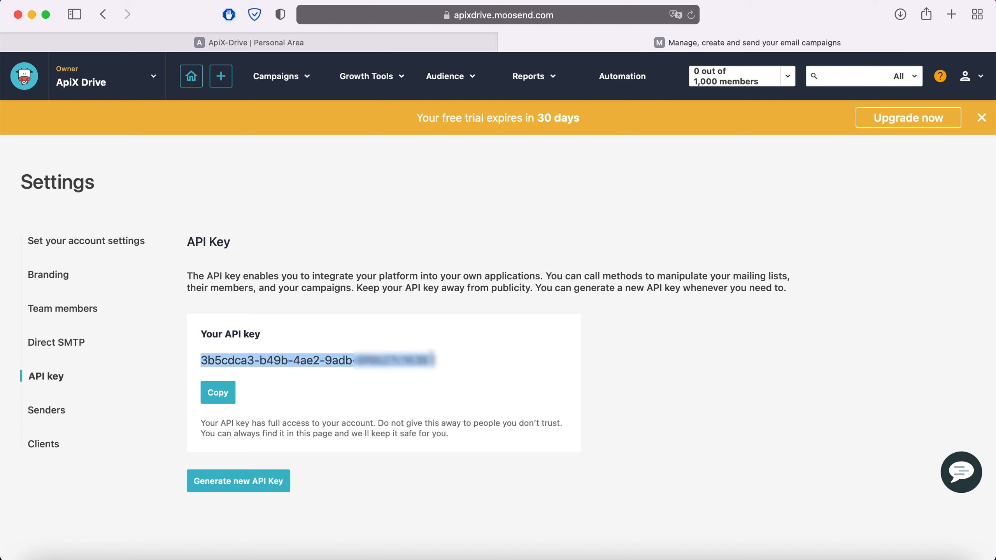
right_click(411, 360)
click(445, 423)
click(249, 43)
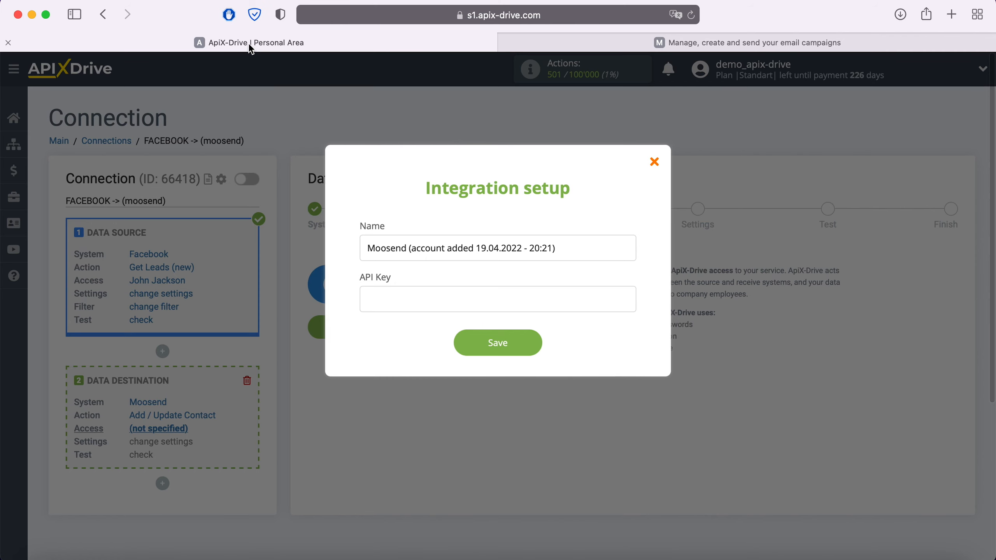
right_click(385, 295)
click(421, 328)
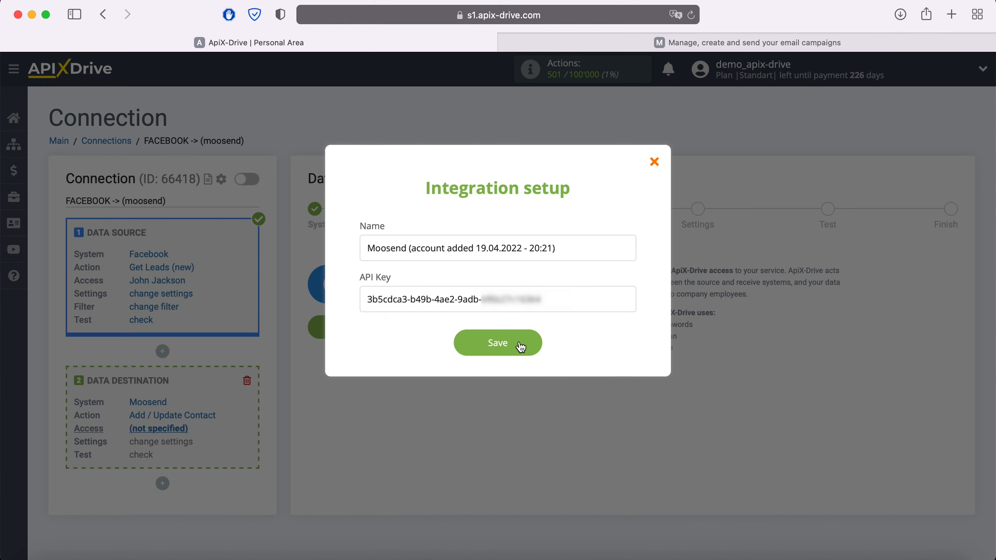
click(520, 343)
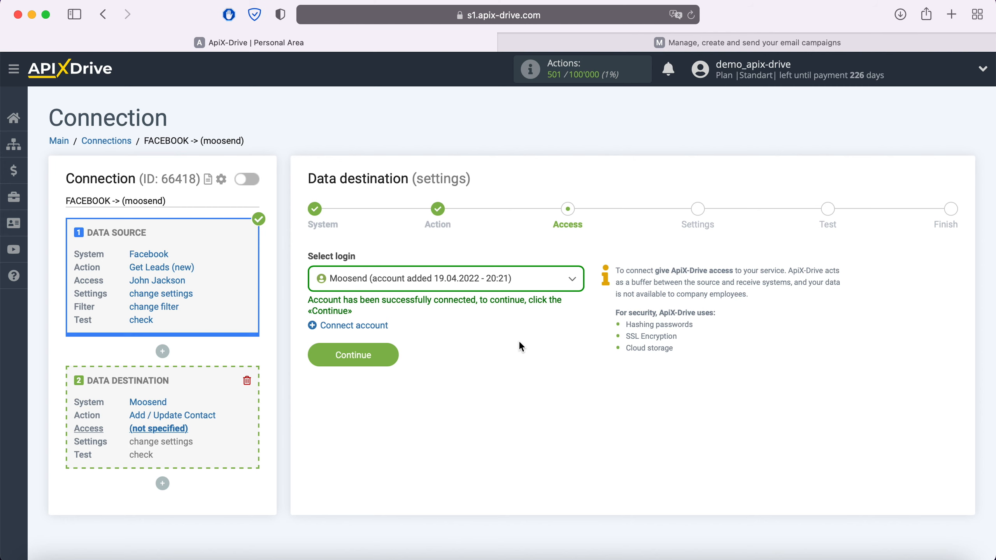
Step: Select the connected Moosend account for access and set the destination list to ApiX-Drive
click(523, 281)
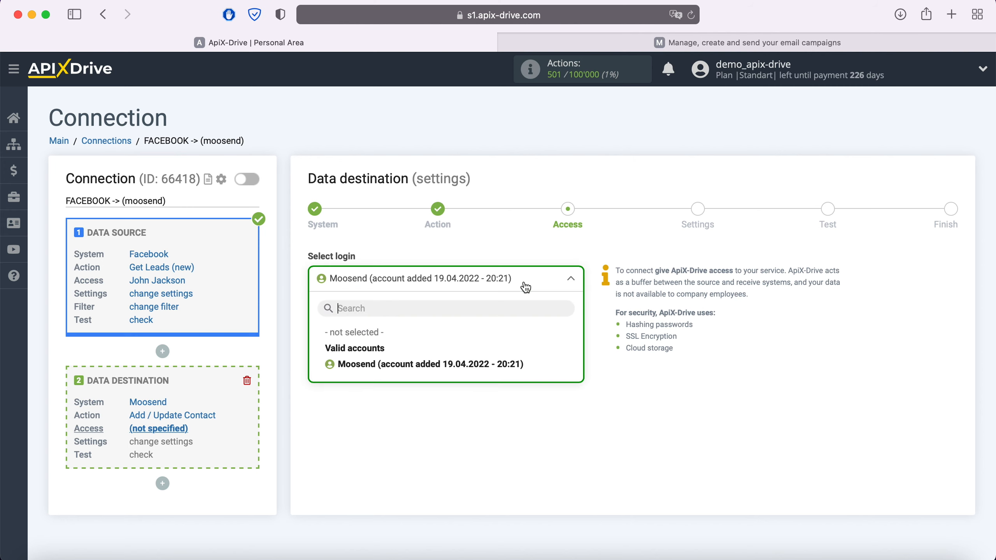
click(488, 363)
click(386, 353)
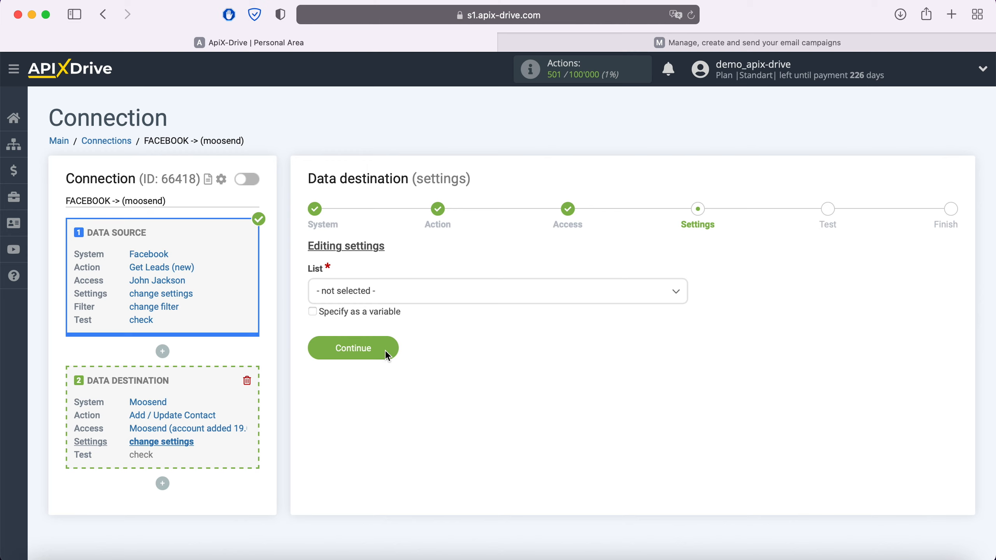
click(413, 292)
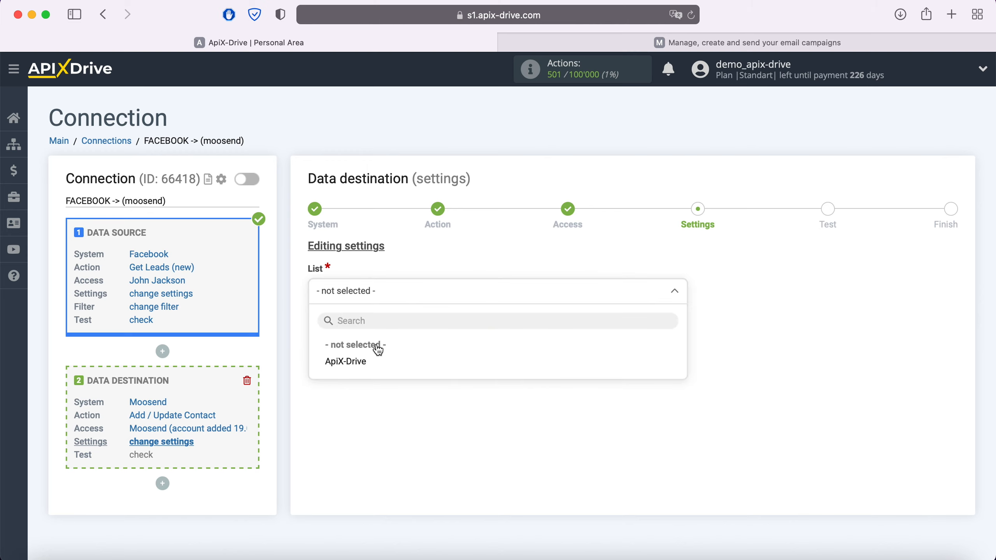
click(361, 360)
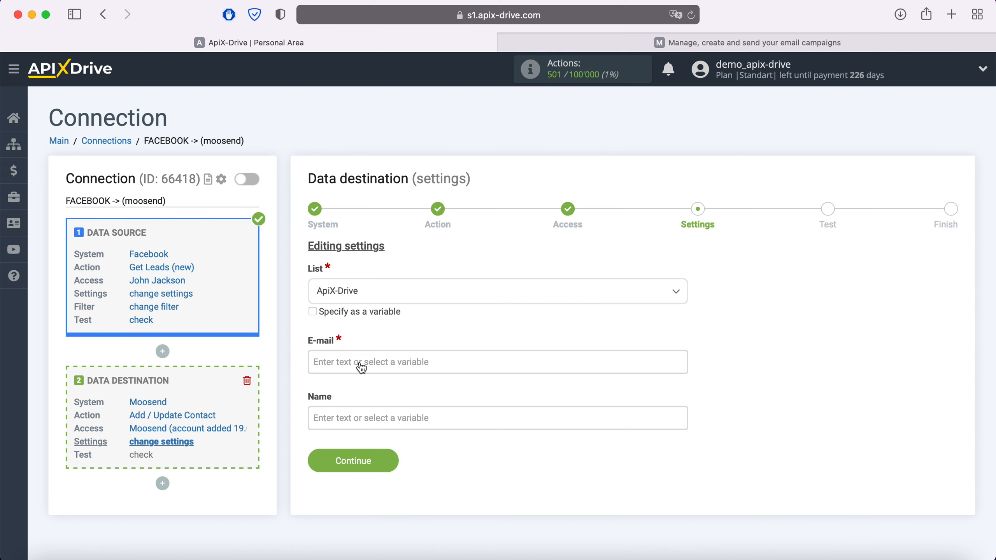
Step: Map E-mail to the Facebook email custom field and Name to the full_name custom field, and continue to the test stage
click(361, 365)
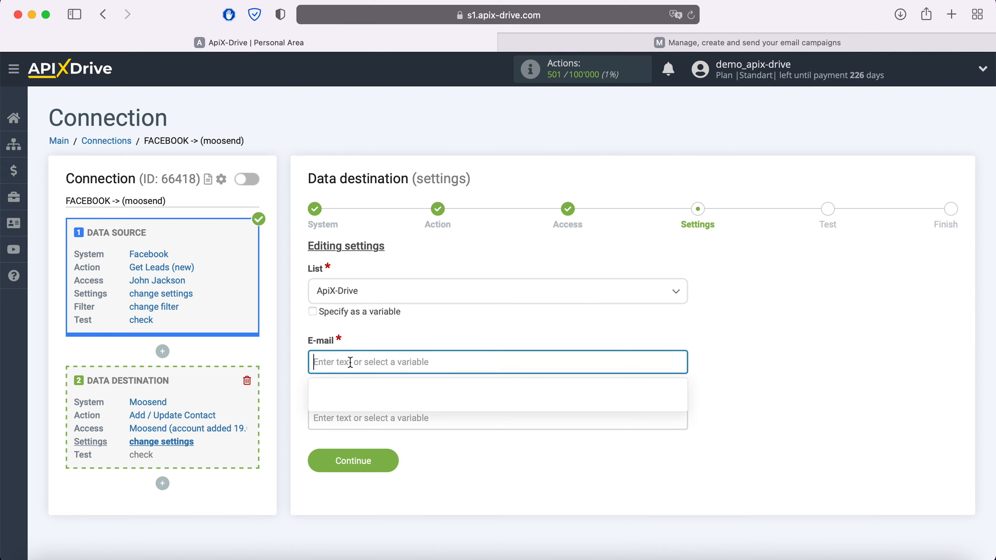
scroll(536, 286, down, 5)
scroll(533, 281, down, 3)
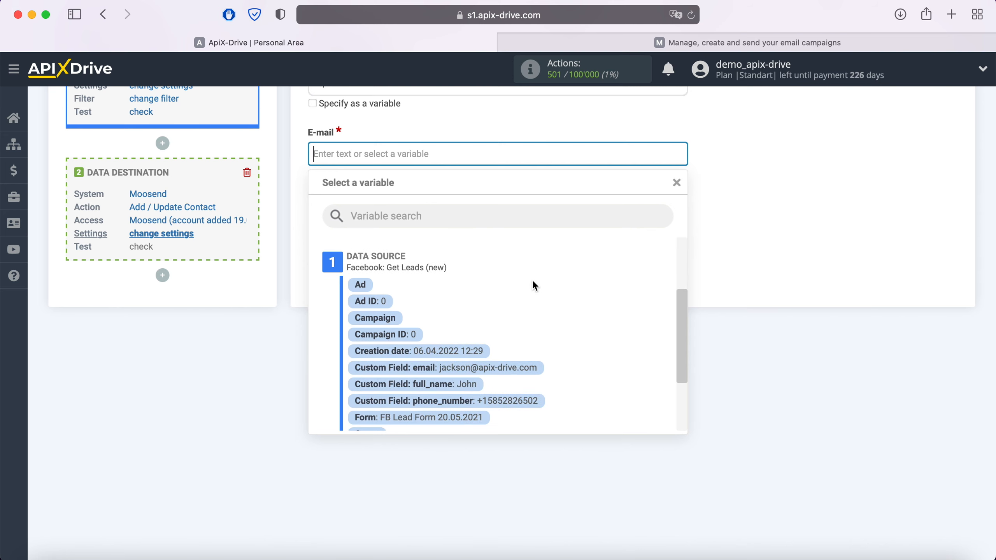
click(530, 371)
click(392, 214)
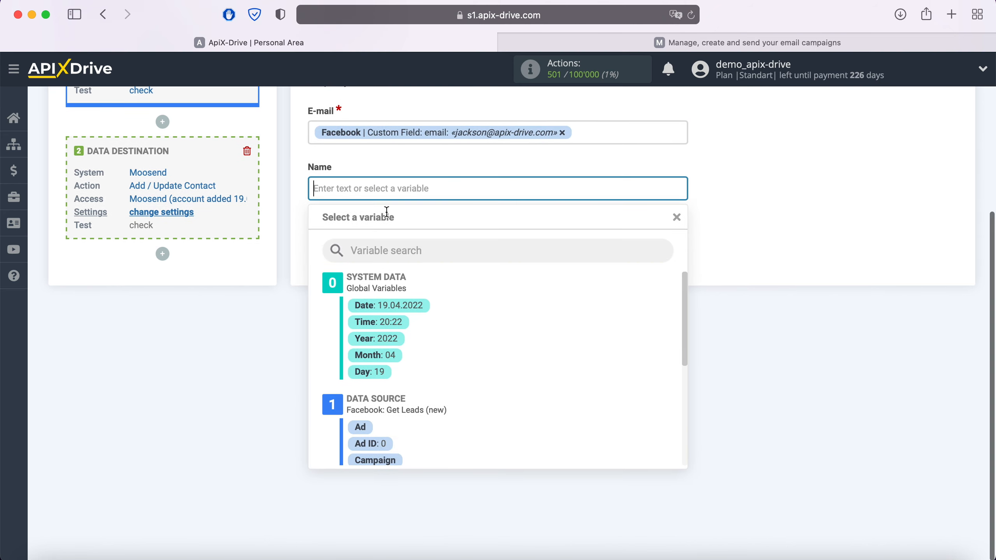
scroll(497, 339, down, 3)
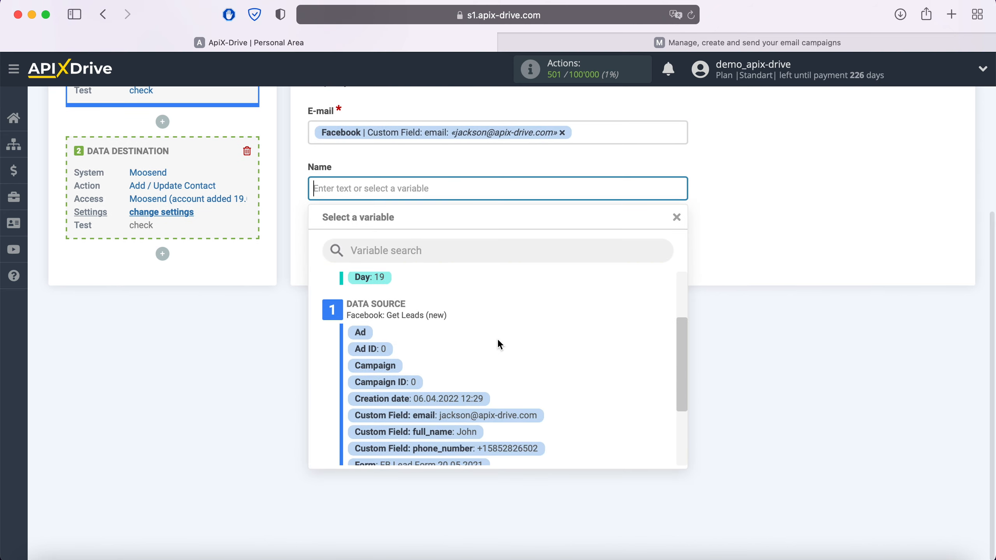
click(472, 432)
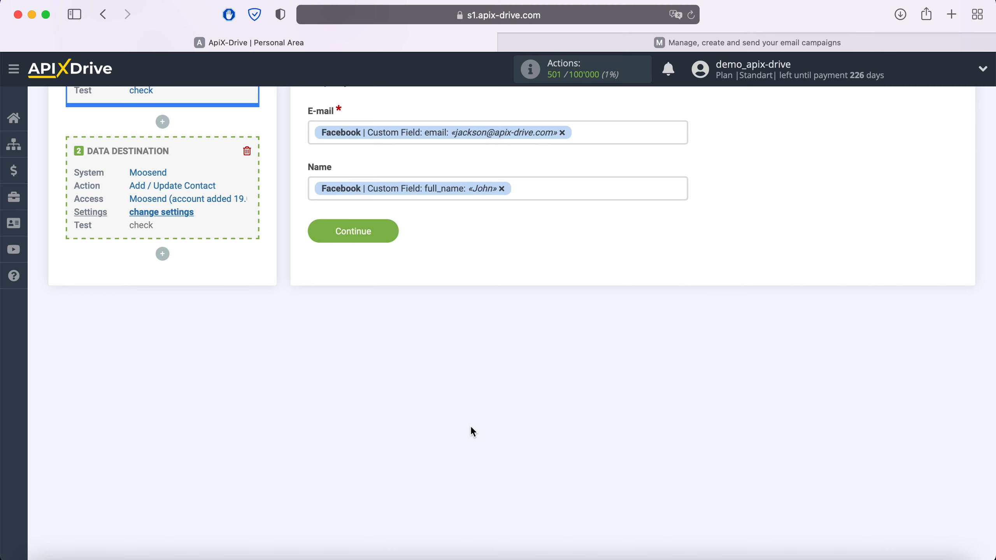
click(388, 231)
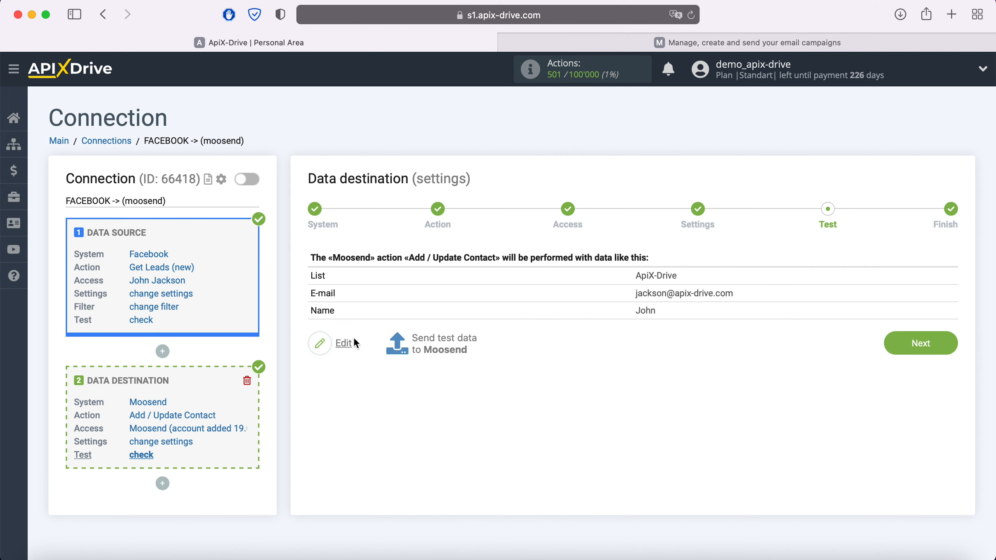
Step: Send the test data to Moosend and switch to Moosend to check all members of the ApiX-Drive email list
click(434, 341)
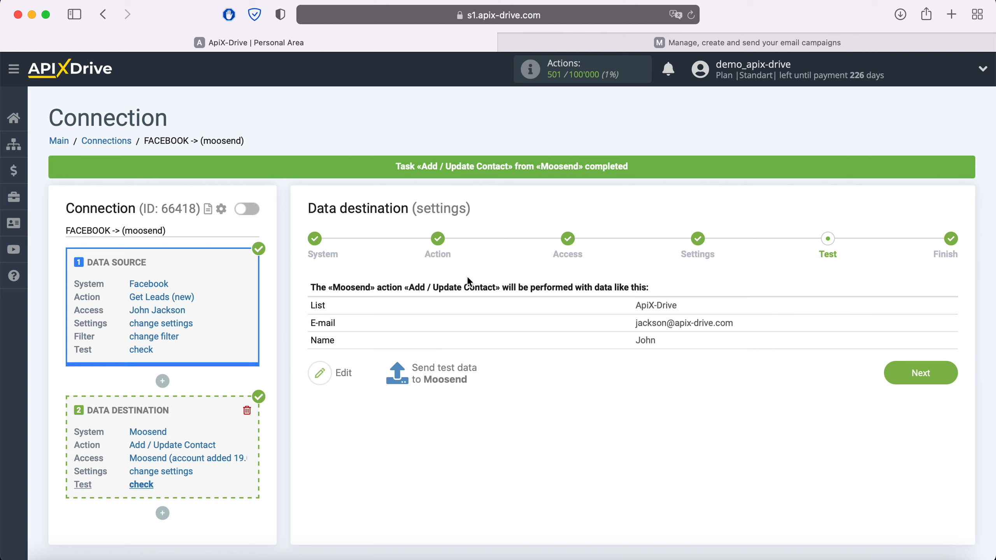
click(651, 41)
mouse_move(451, 79)
click(452, 115)
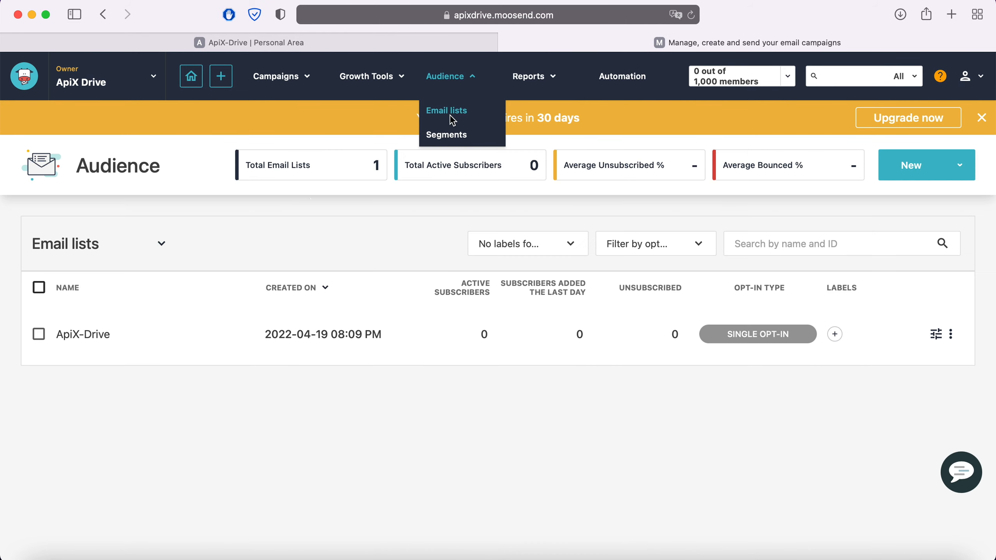
click(93, 333)
click(77, 290)
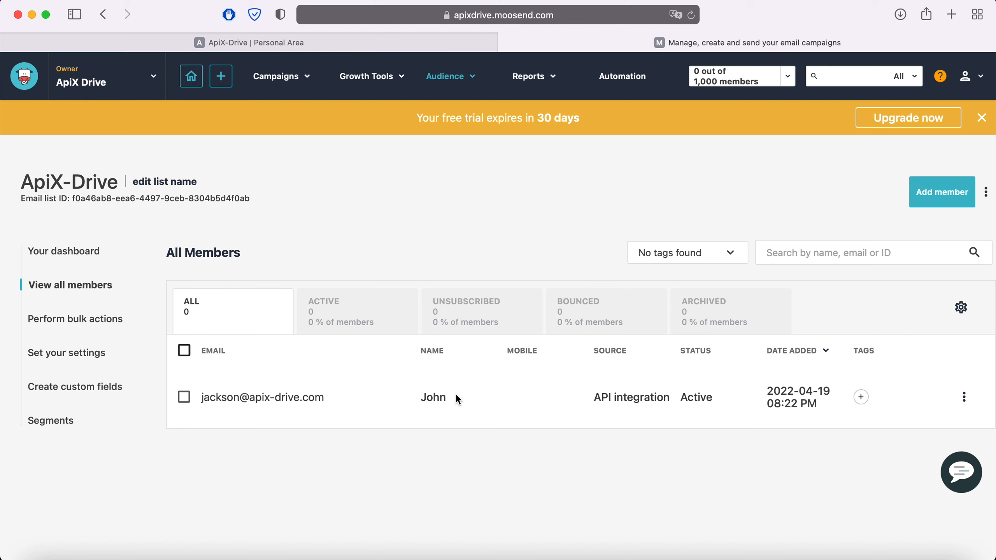
Step: Switch back to ApiX-Drive, finish the data destination setup, and enable auto-update for the connection
click(205, 49)
click(916, 373)
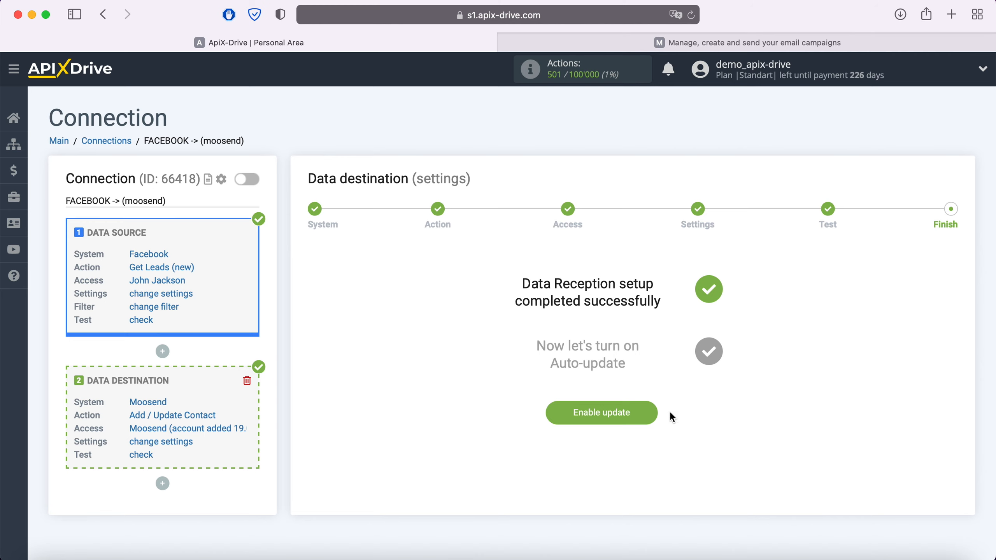
click(644, 415)
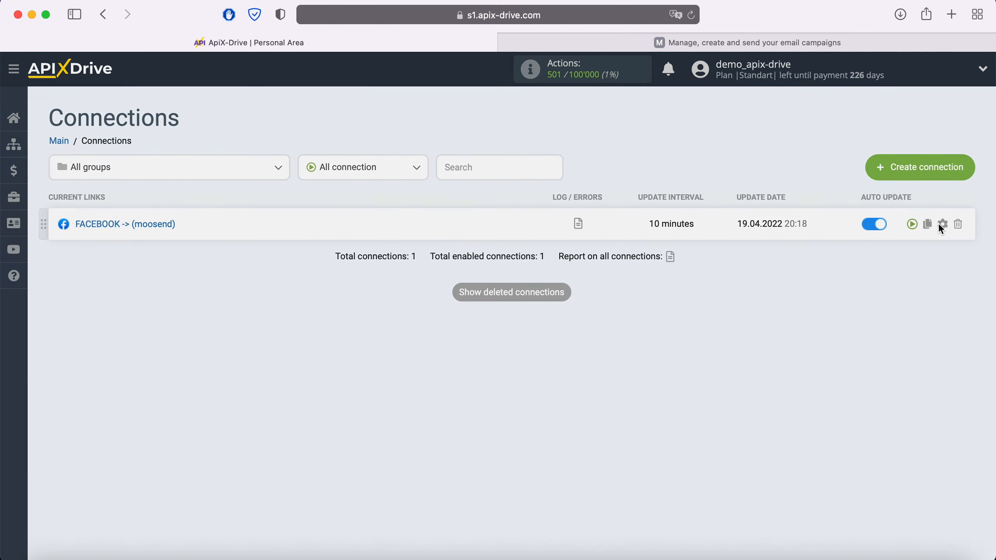
Step: Set the update interval of the Facebook to Moosend connection to 5 minutes and save its settings
click(943, 224)
click(565, 321)
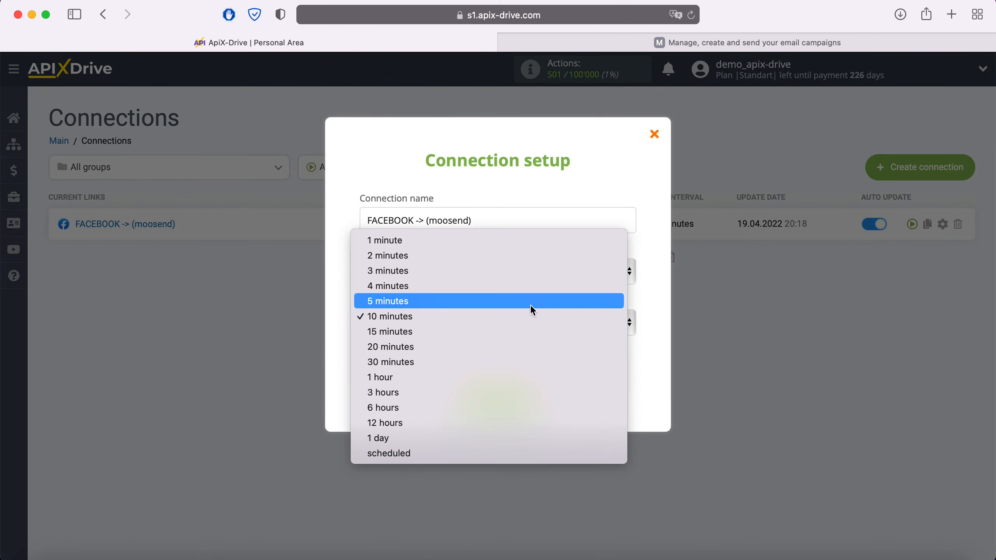
click(533, 301)
click(537, 398)
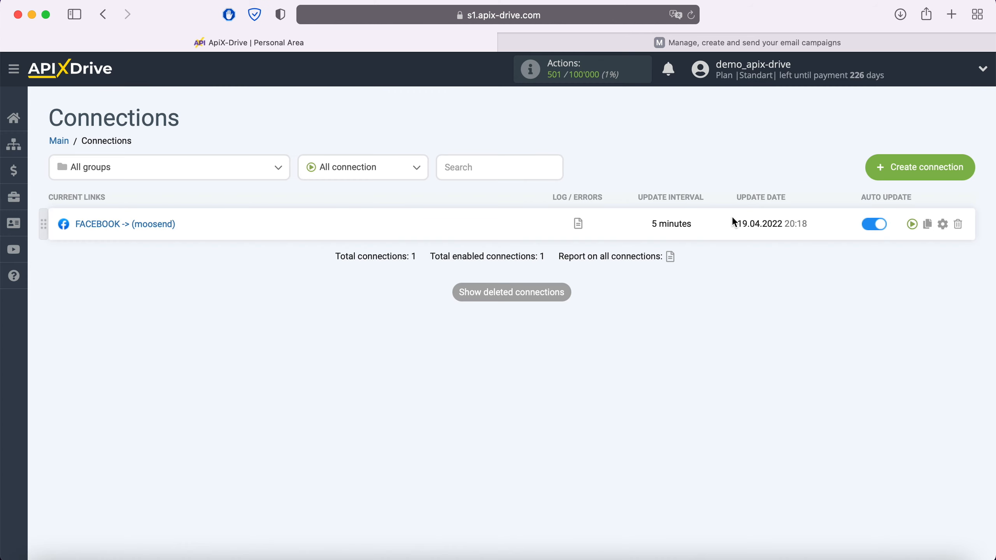